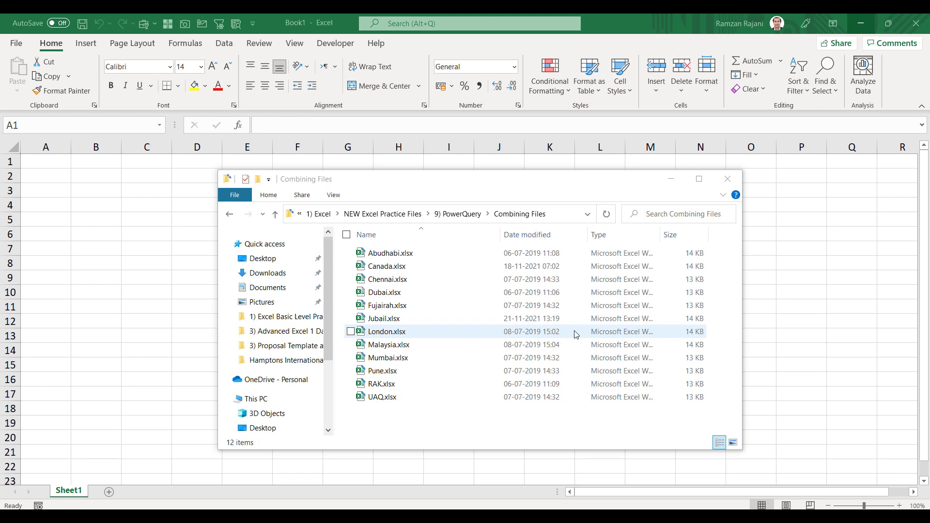
Step: Select the twelve city workbooks from Abudhabi.xlsx through UAQ.xlsx, then clear the selection
click(438, 255)
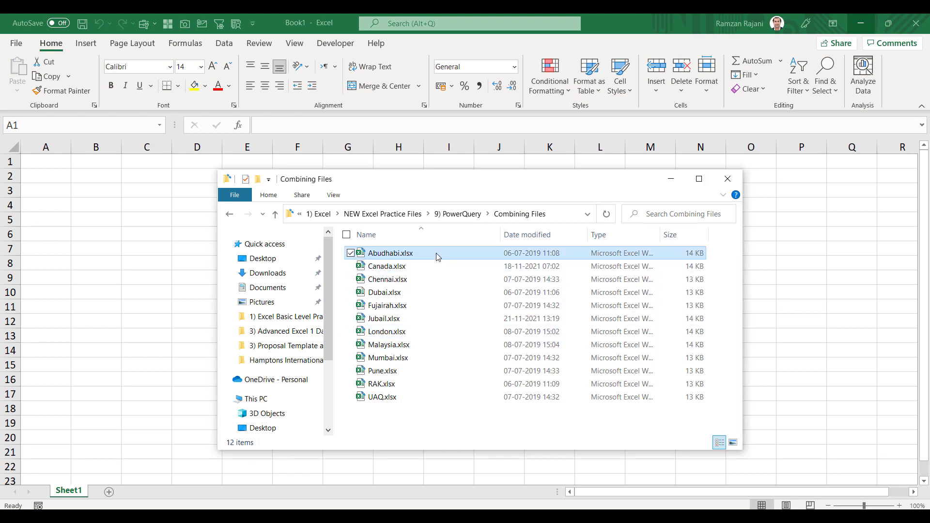
key(shift+Down)
key(shift+Down)
key(shift+Down)
key(shift+Down)
key(shift+Down)
key(shift+Down)
key(shift+Down)
key(shift+Down)
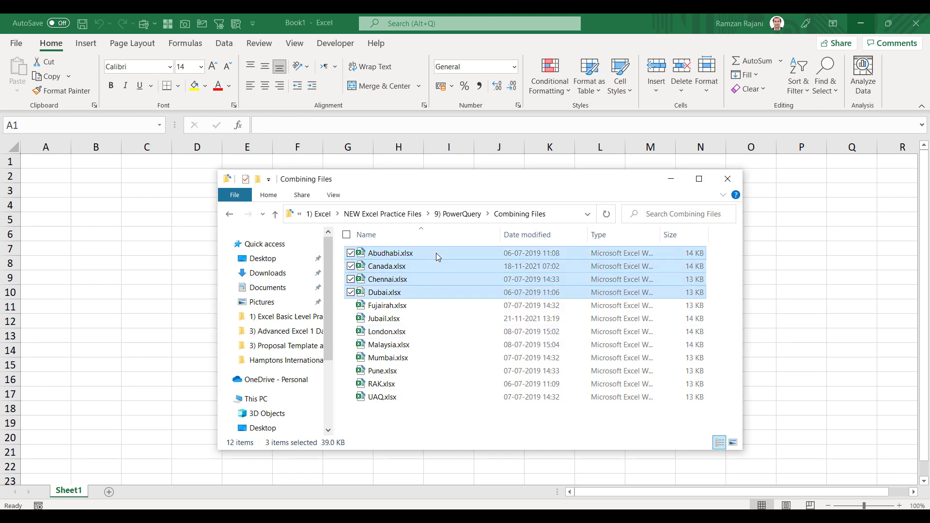
key(shift+Down)
key(shift+Down)
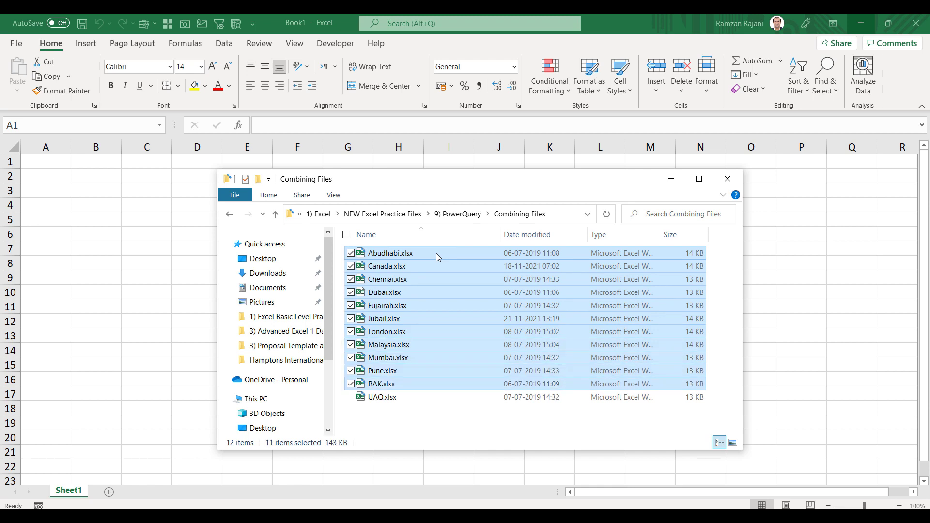
key(shift+Down)
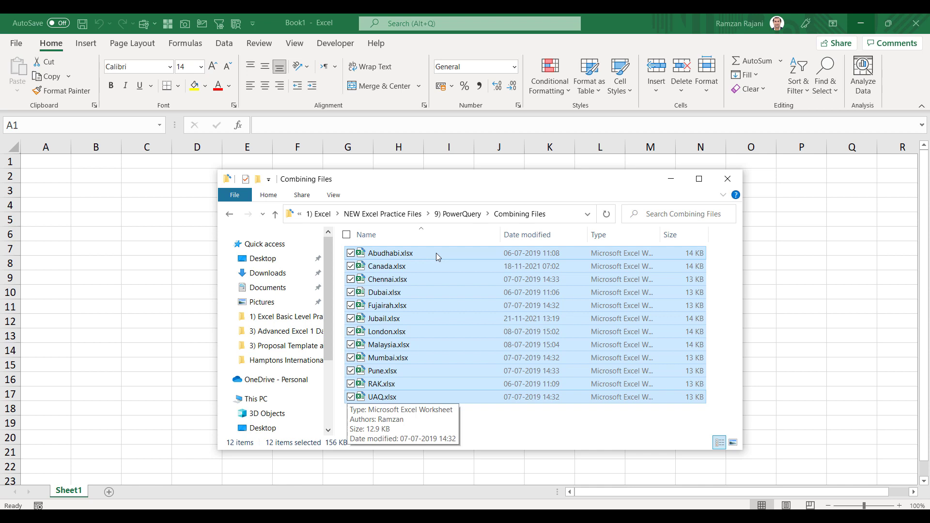
click(495, 436)
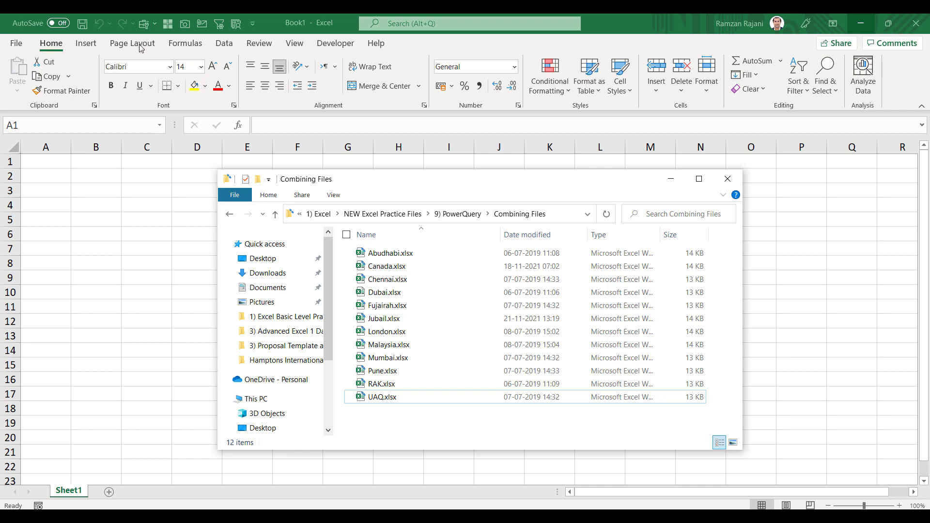
Step: Close the folder window and open Excel's Data > Get Data > From File options
key(alt+F4)
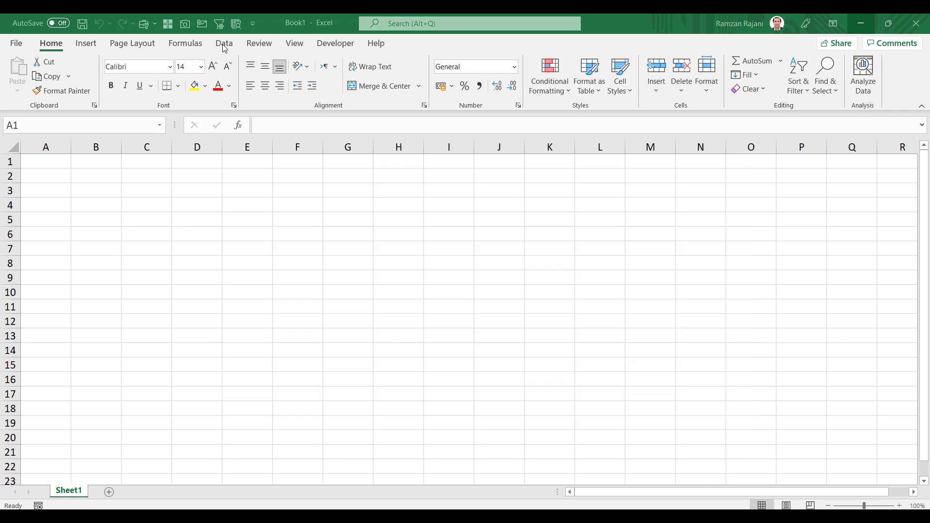
click(222, 46)
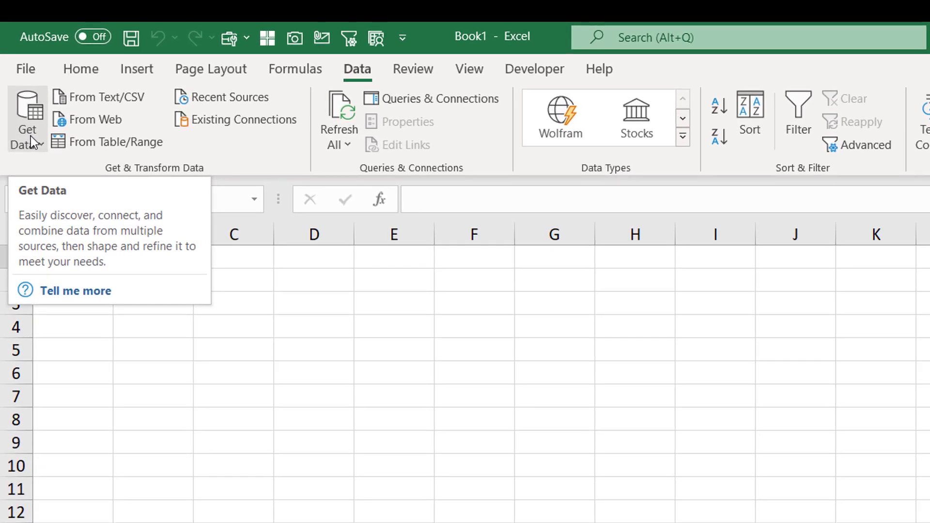
click(30, 136)
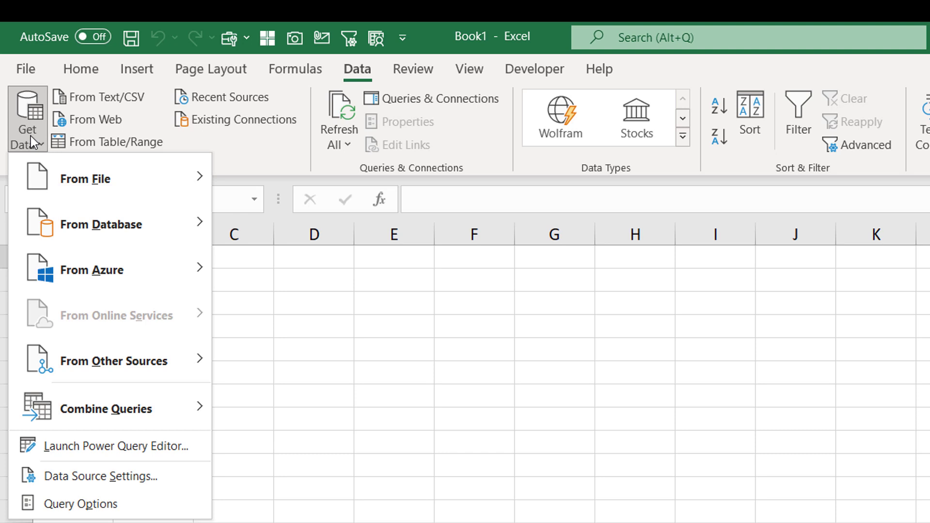
mouse_move(77, 170)
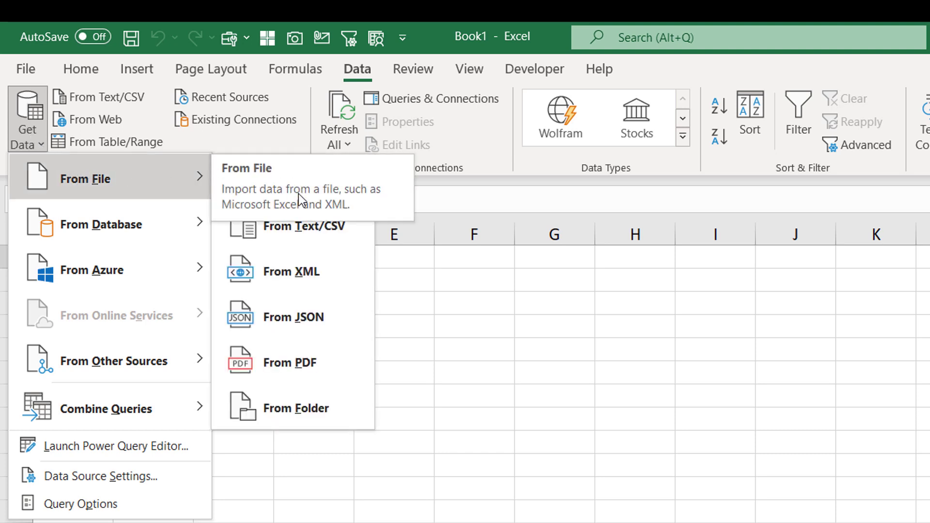
Step: Choose From Folder and set its source to the Combining Files path copied from Explorer
click(340, 408)
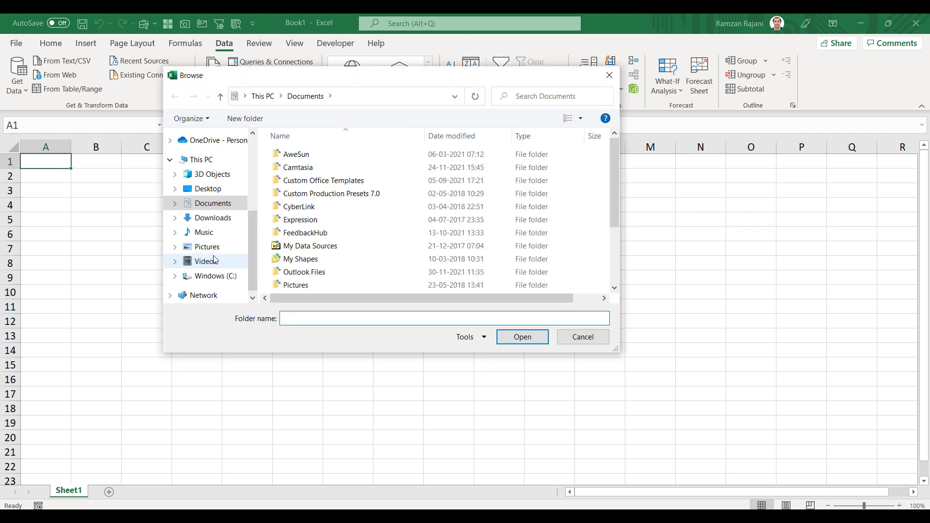
key(alt+Tab)
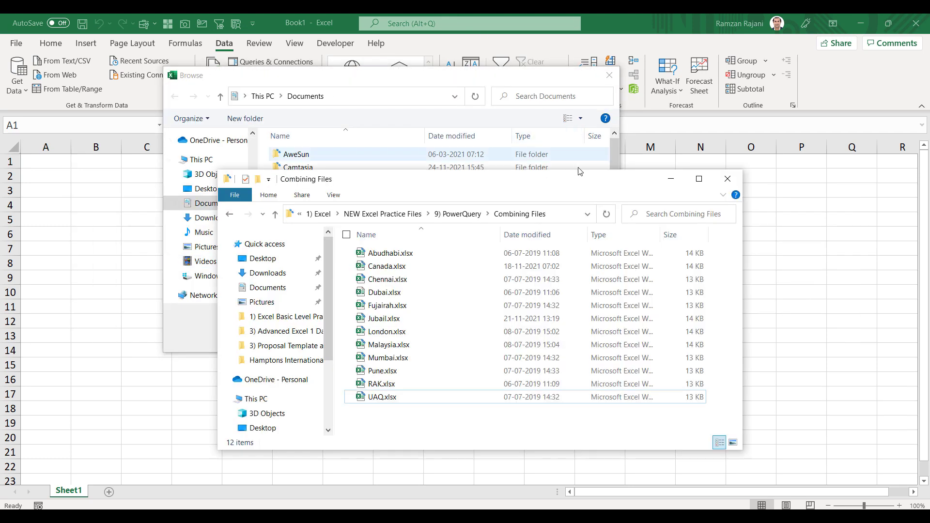
click(569, 215)
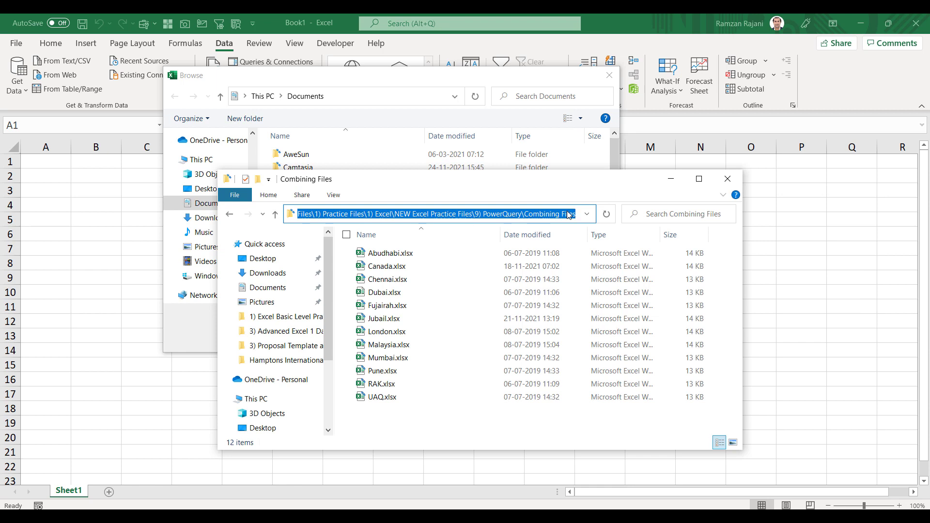
key(ctrl+c)
key(alt+Tab)
key(ctrl+v)
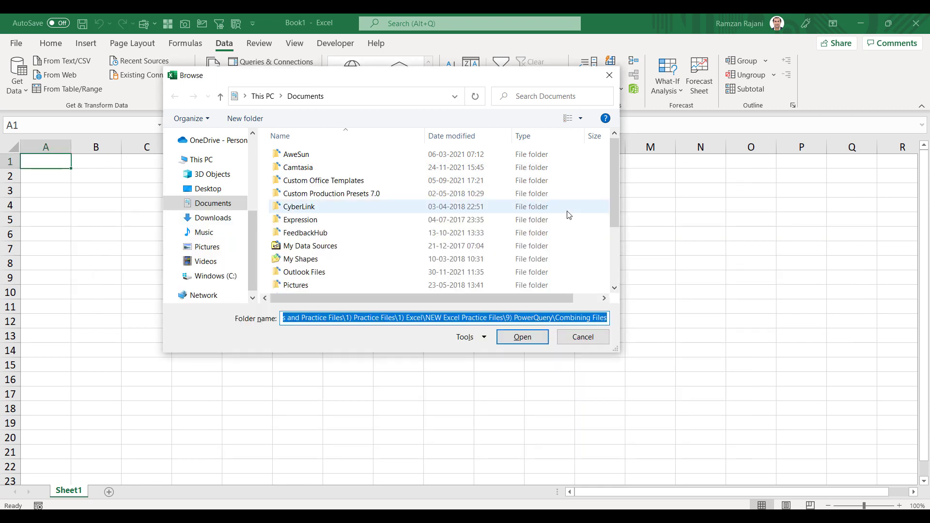
key(Return)
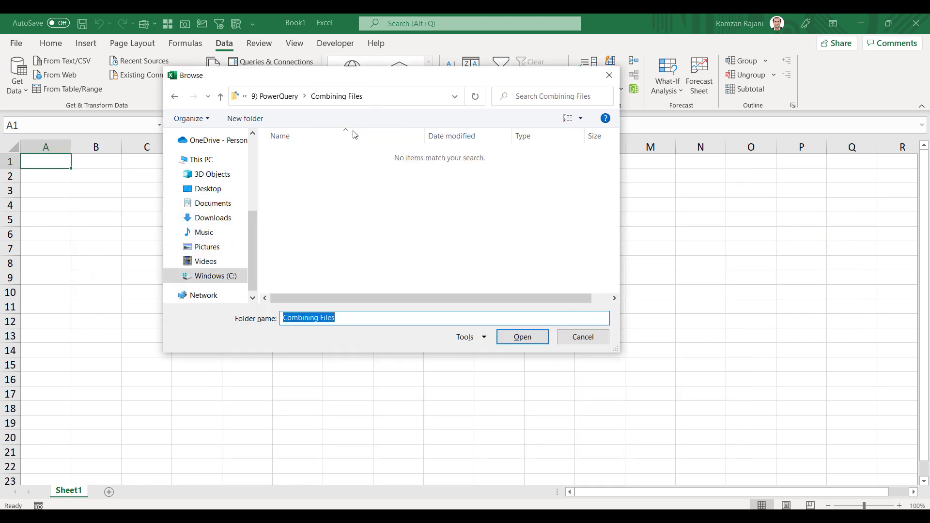
click(527, 338)
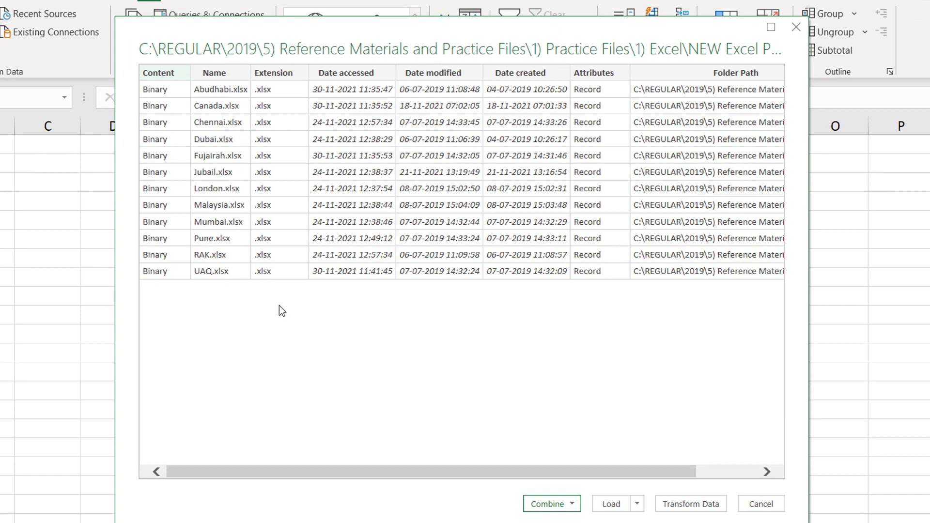
Step: Open the Combine dropdown in the folder preview dialog
click(572, 504)
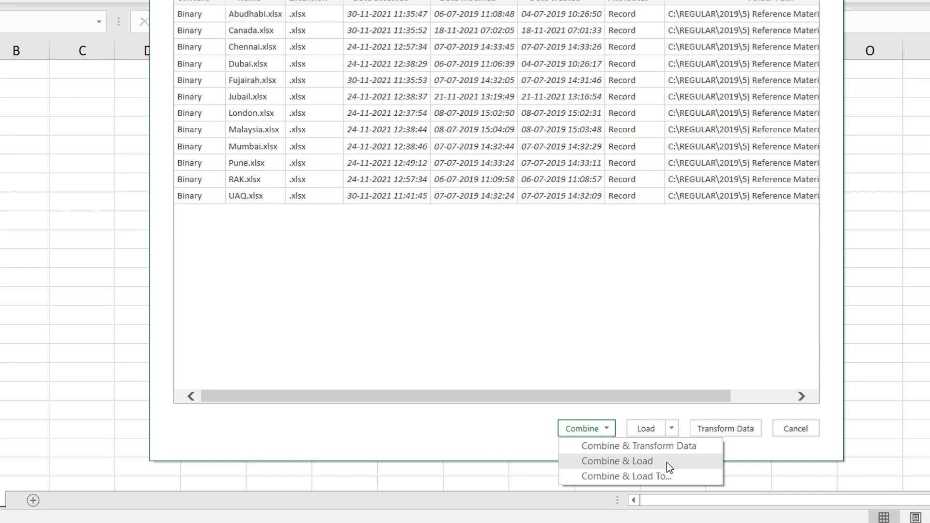
Step: Choose Combine & Load with Abudhabi.xlsx as the sample file and its 'data' table
click(666, 462)
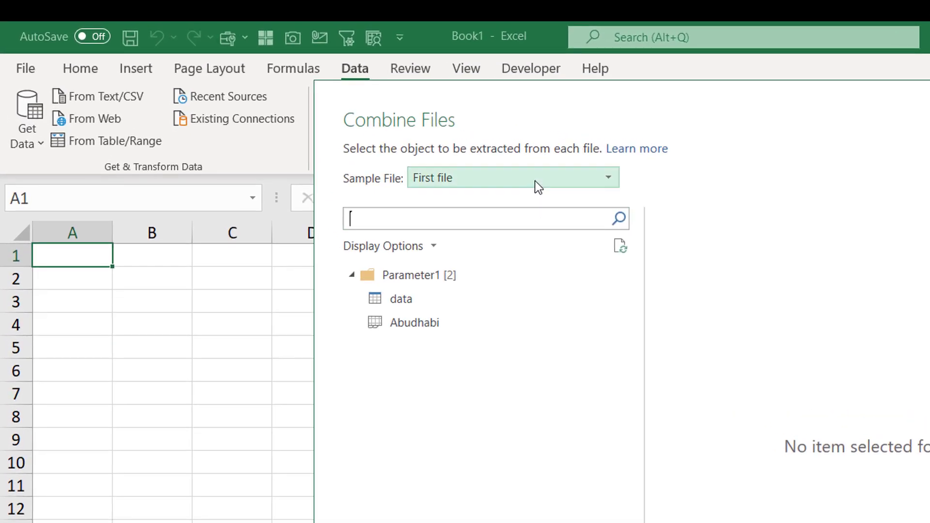
click(535, 177)
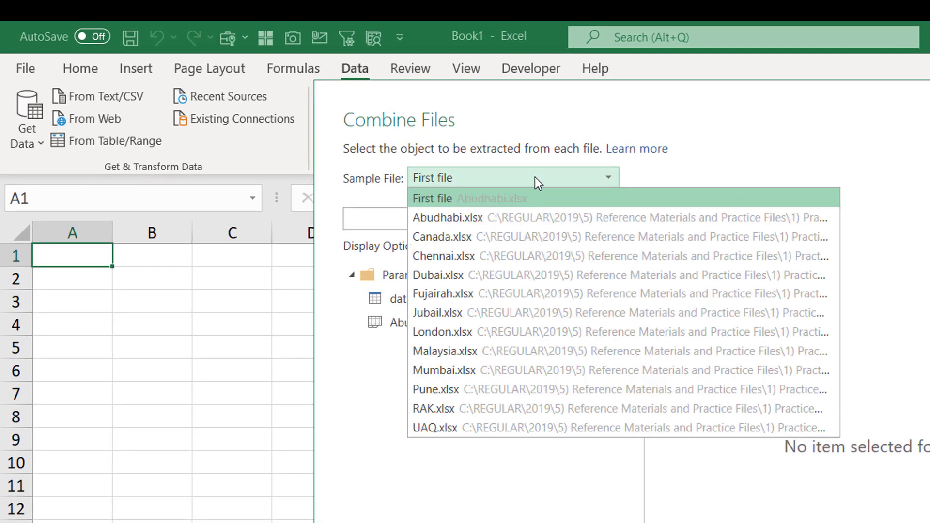
click(513, 217)
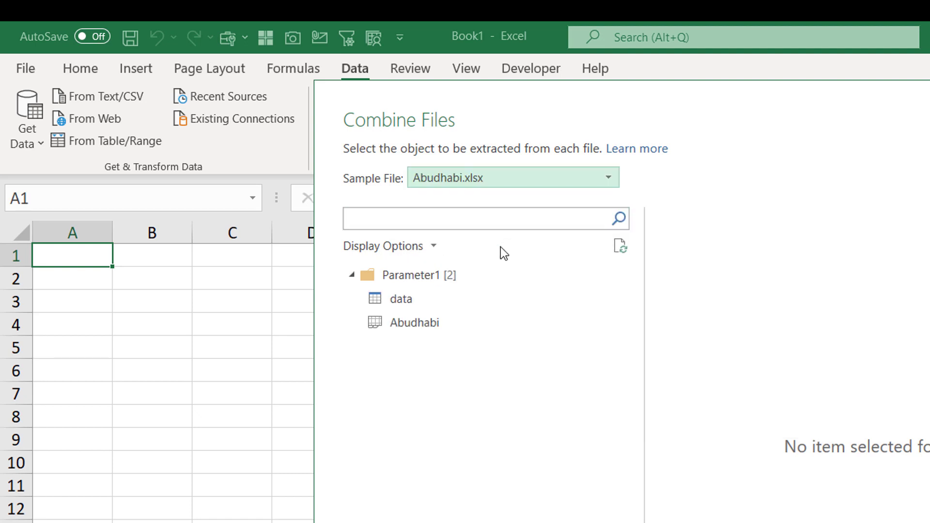
click(425, 306)
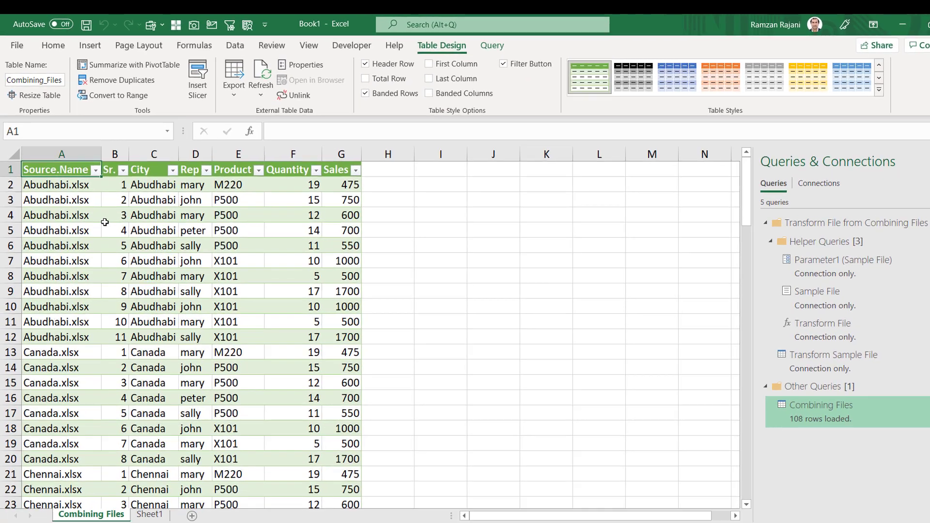
Step: Select the Abudhabi.xlsx rows, then the first Canada.xlsx rows, across all table columns
key(Down)
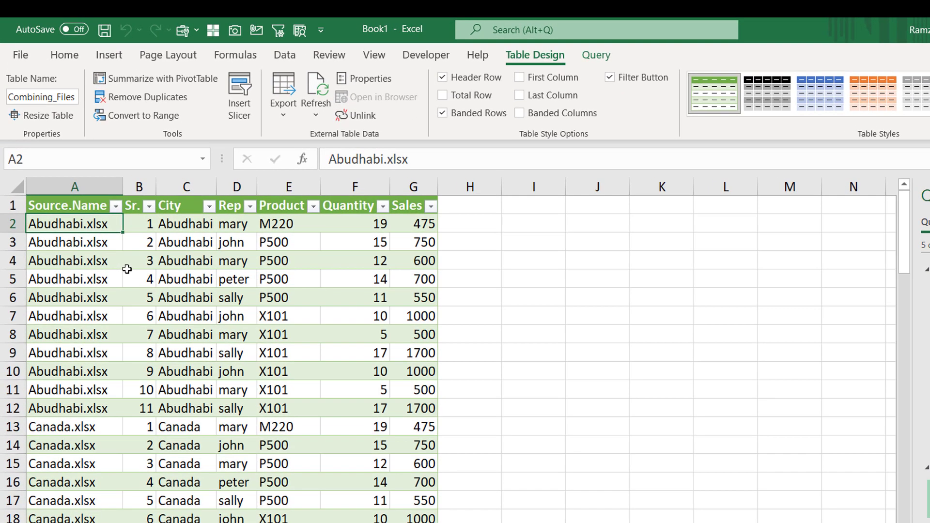
key(shift+Down)
key(shift+Down)
key(shift+Down)
key(shift+Down)
key(shift+Down)
key(shift+Down)
key(shift+Down)
key(shift+Down)
key(shift+Down)
key(shift+Down)
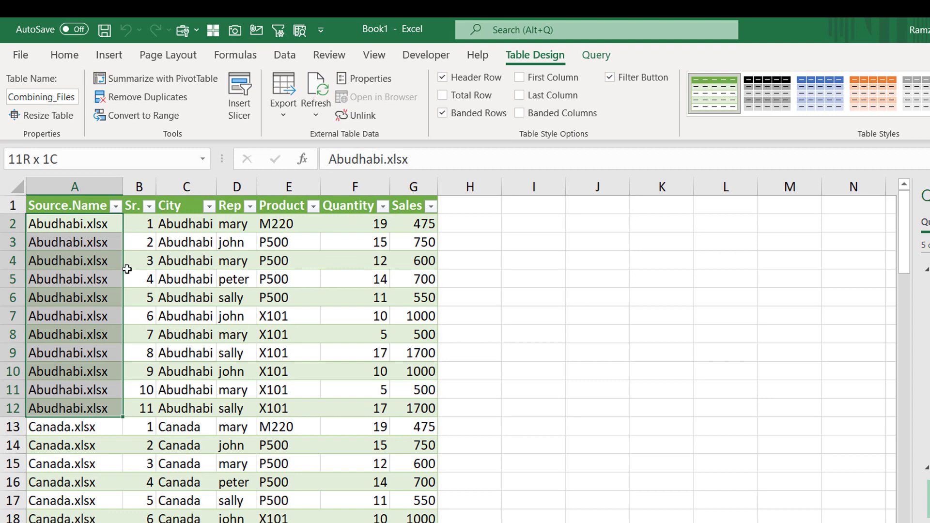
key(shift+Right)
key(shift+Right)
key(shift+Right)
key(shift+Right)
key(shift+Right)
key(shift+Right)
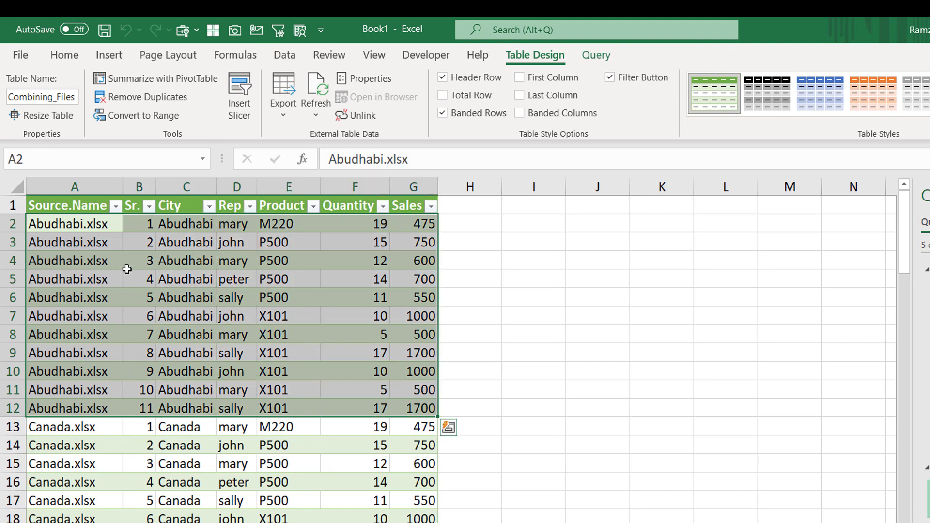
key(Down)
key(Down)
key(Down)
key(Down)
key(Down)
key(Down)
key(Down)
key(Down)
key(Down)
key(Down)
key(Down)
key(Down)
key(Up)
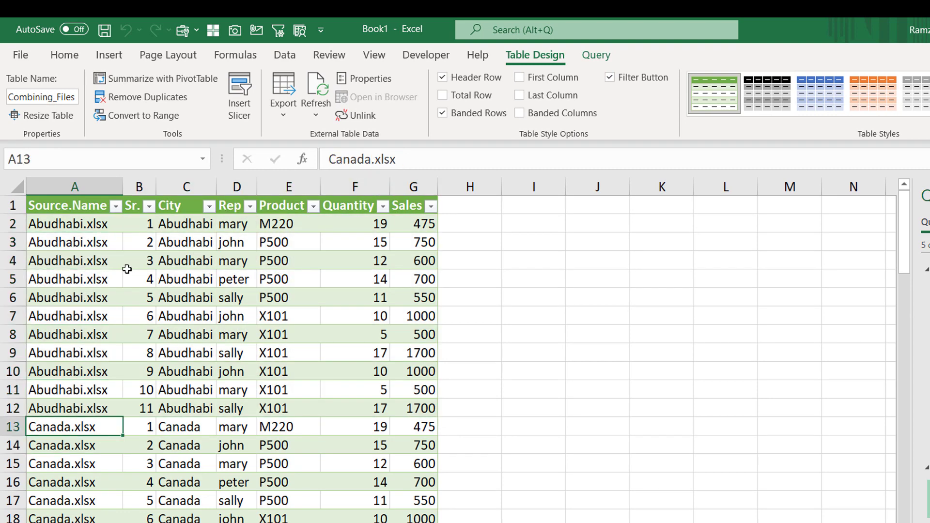
key(shift+Down)
key(shift+Down)
key(shift+Down)
key(shift+Right)
key(shift+Right)
key(shift+Right)
key(shift+Right)
key(shift+Right)
key(shift+Right)
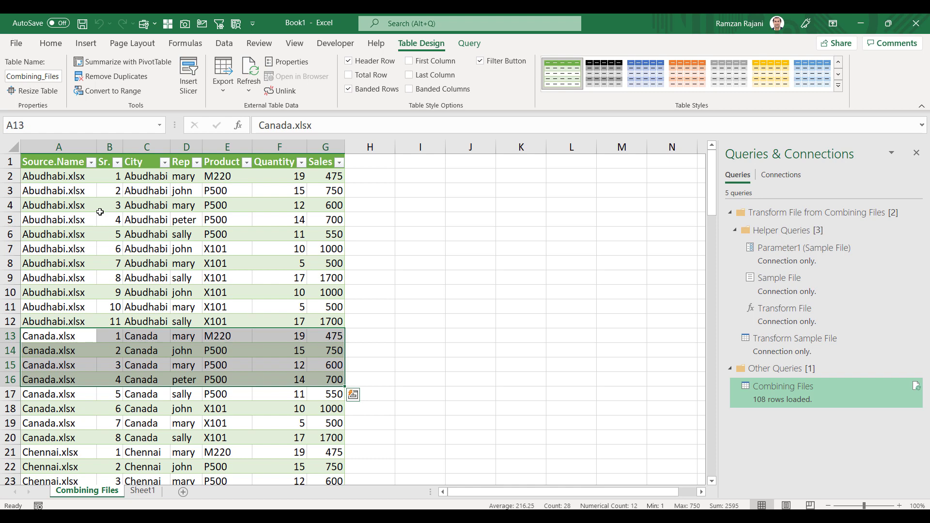
Step: Jump to the table's last row 109, back to the top, then return to Combining Files
key(ctrl+Down)
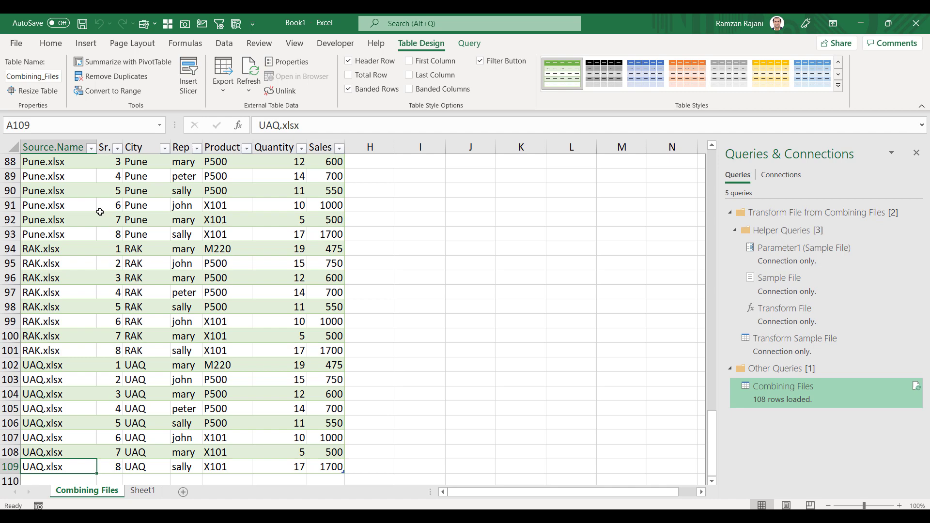
key(ctrl+Up)
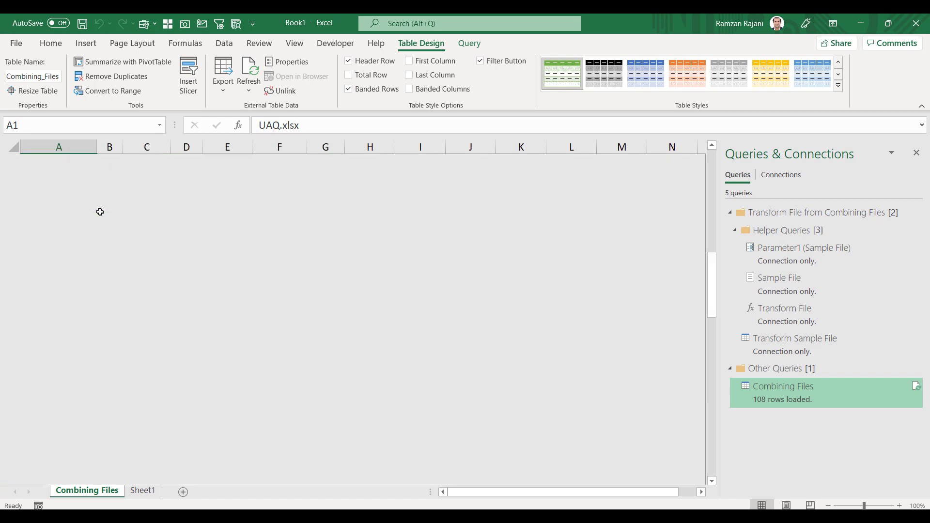
key(alt+Tab)
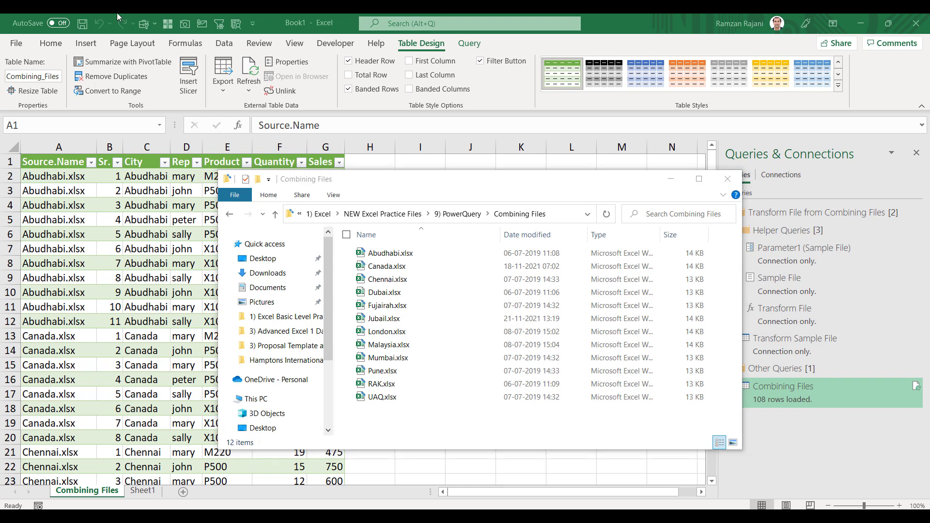
Step: Copy Sharjah.xlsx from the Desktop into the Combining Files folder
key(super+e)
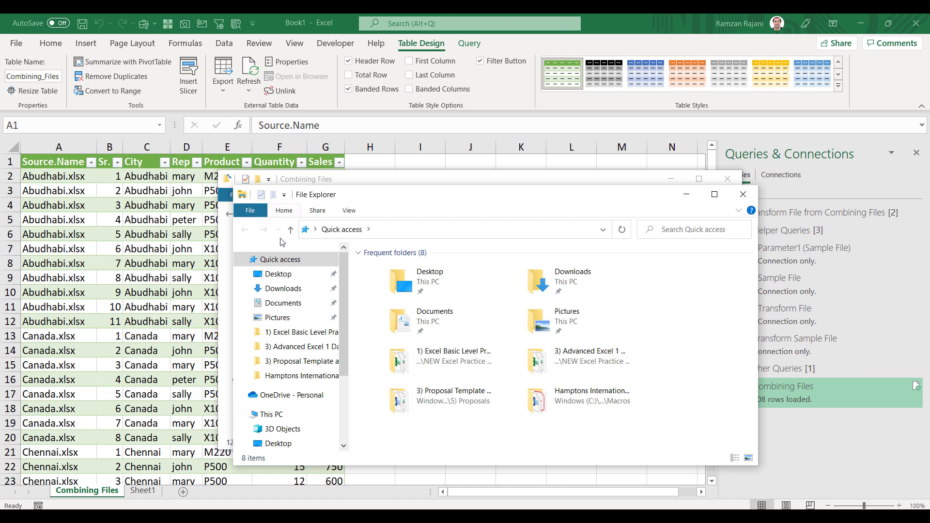
click(277, 279)
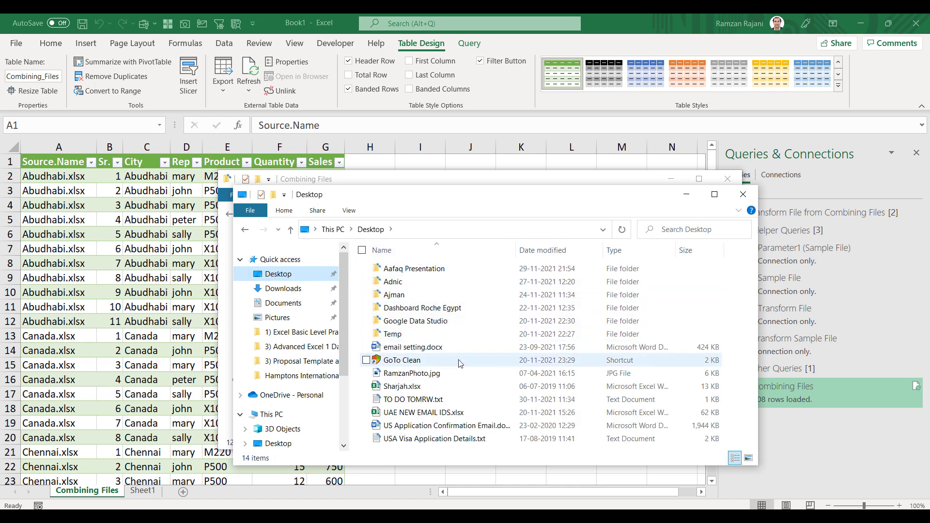
click(438, 387)
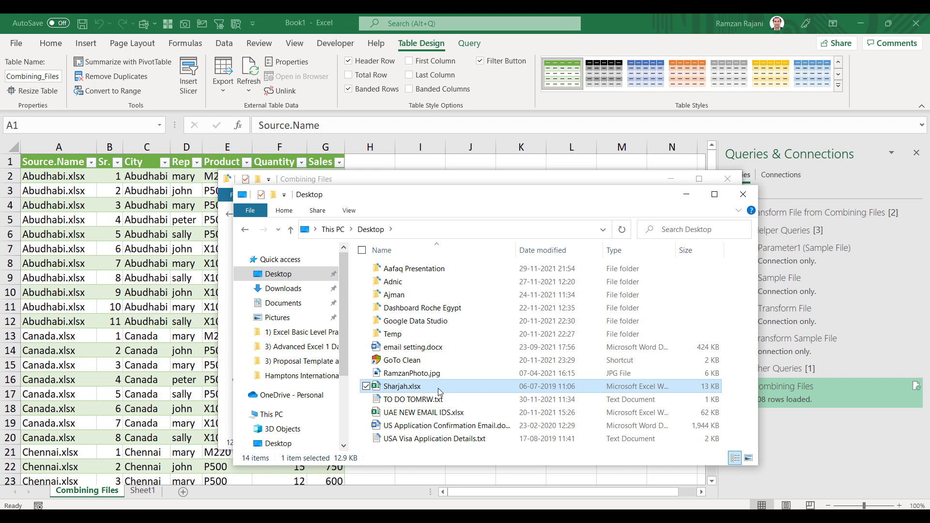
click(743, 194)
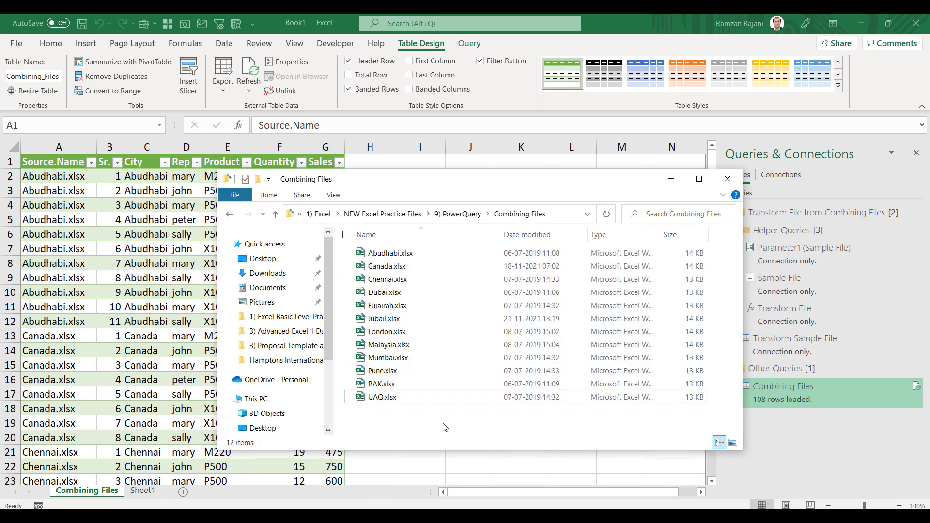
key(ctrl+v)
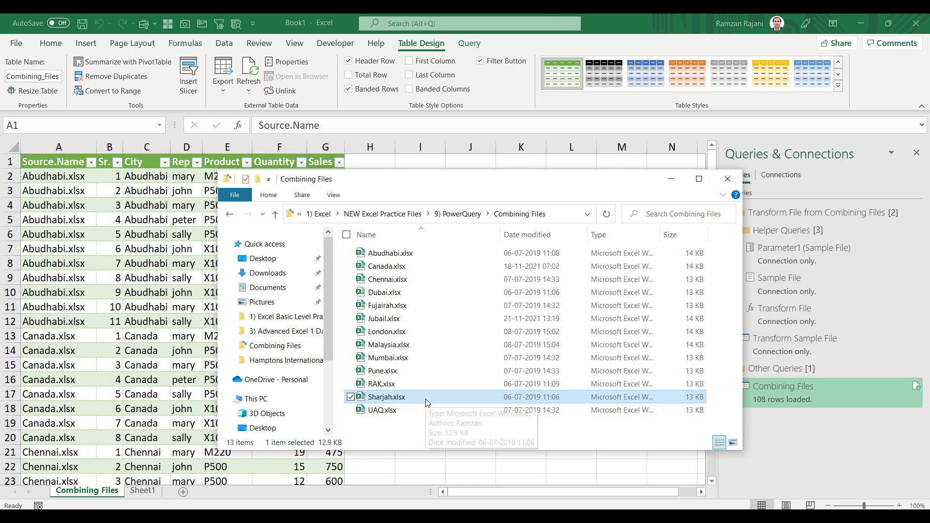
key(alt+Tab)
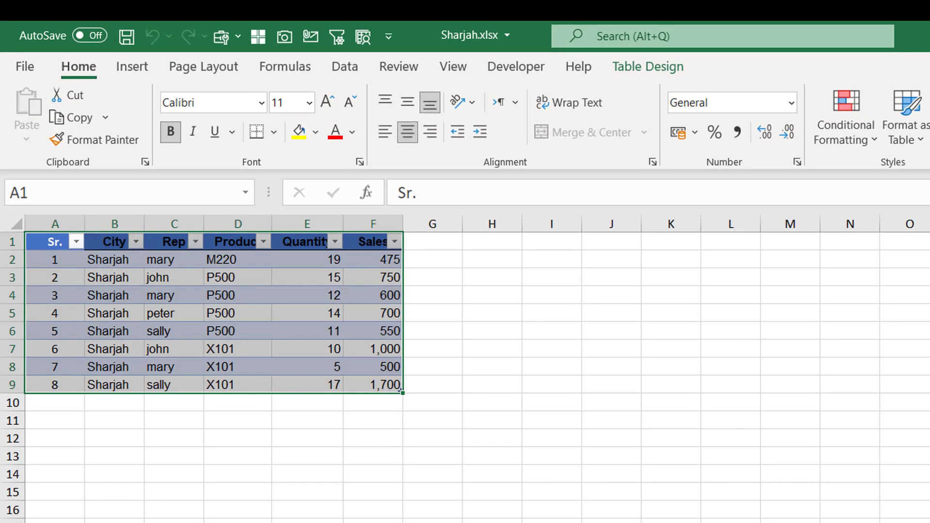
click(187, 303)
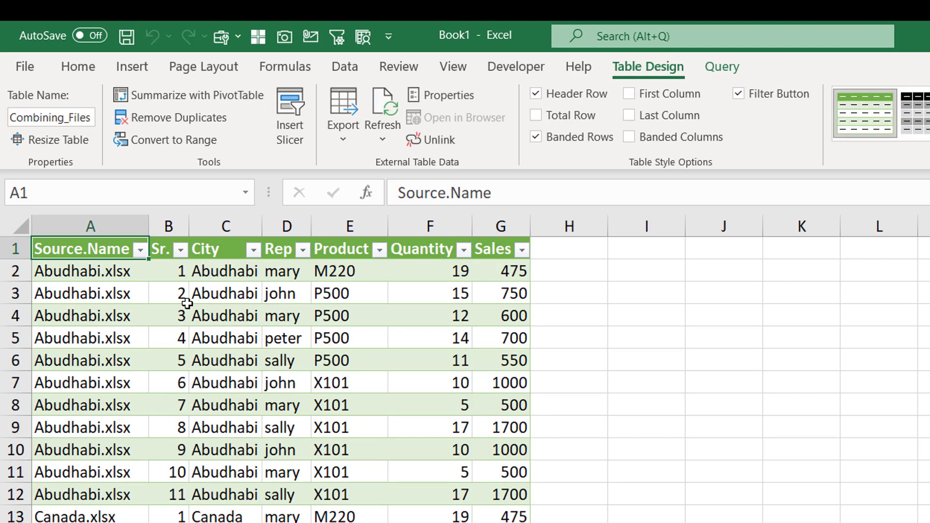
Step: Refresh the combined table from the Combining Files folder
click(293, 357)
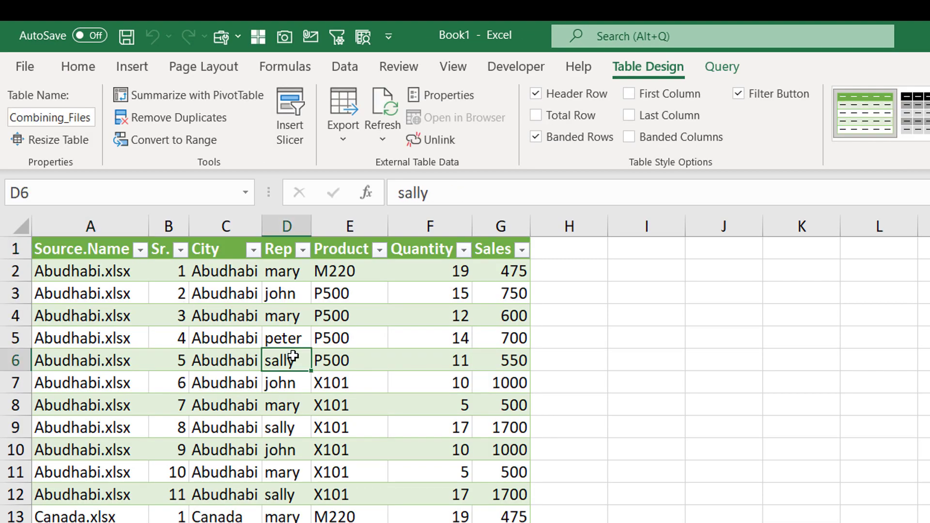
key(alt+Tab)
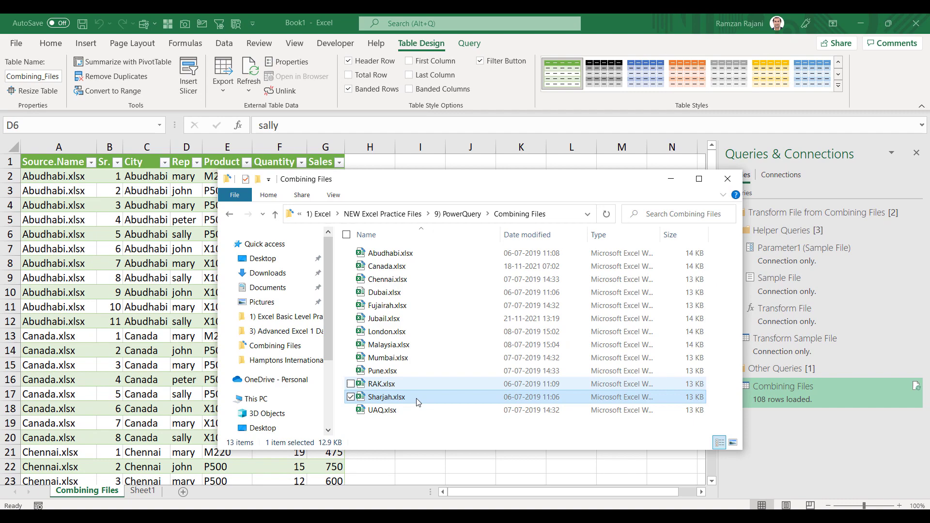
key(alt+Tab)
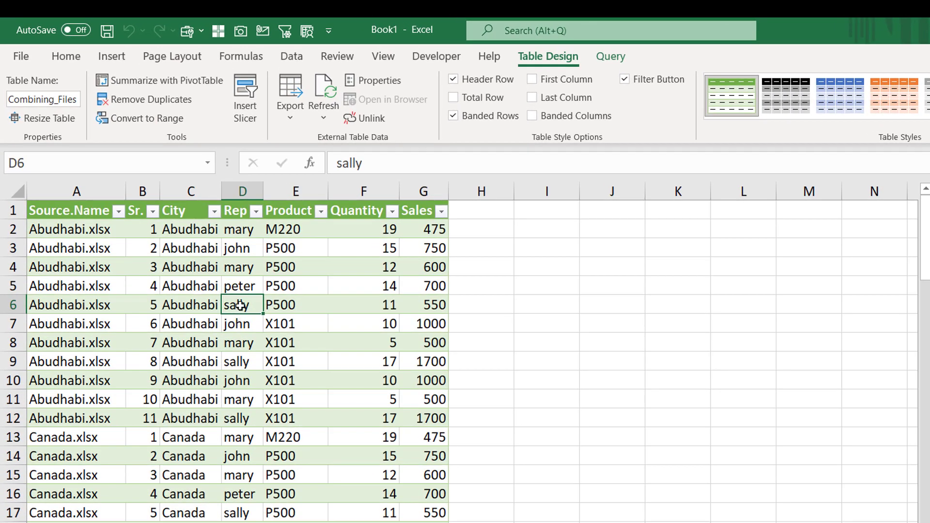
right_click(240, 305)
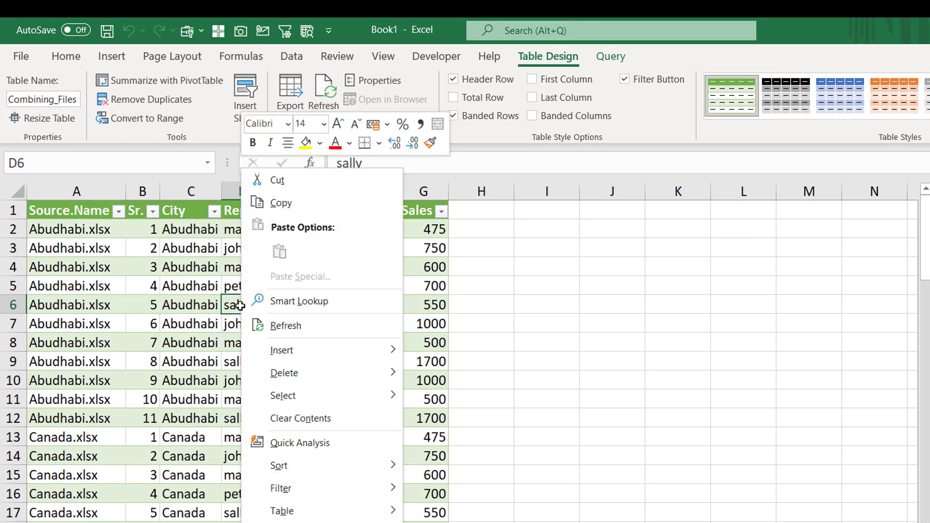
click(349, 325)
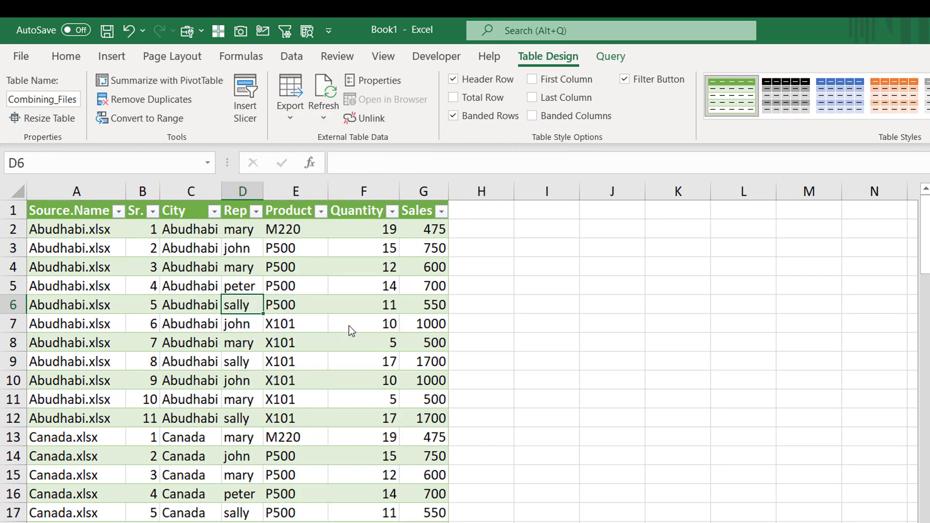
Step: Find 'sharjah' in the City column and select the eight Sharjah rows starting at row 102
key(Left)
key(ctrl+space)
key(ctrl+f)
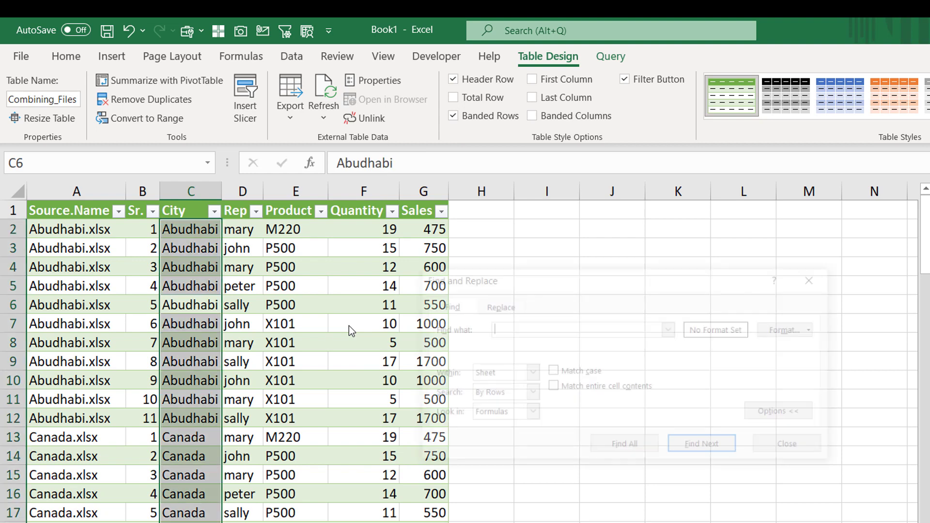
text(sharjah)
key(Return)
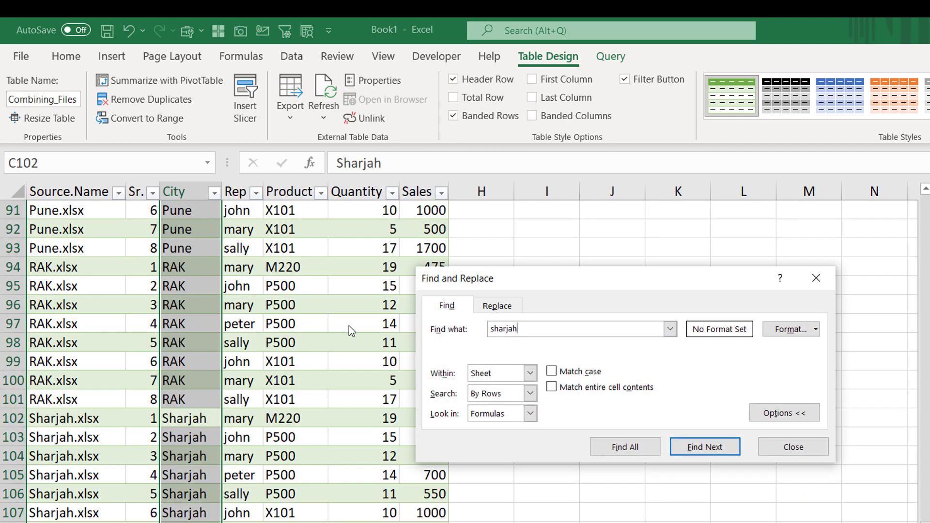
key(Escape)
key(Left)
key(shift+space)
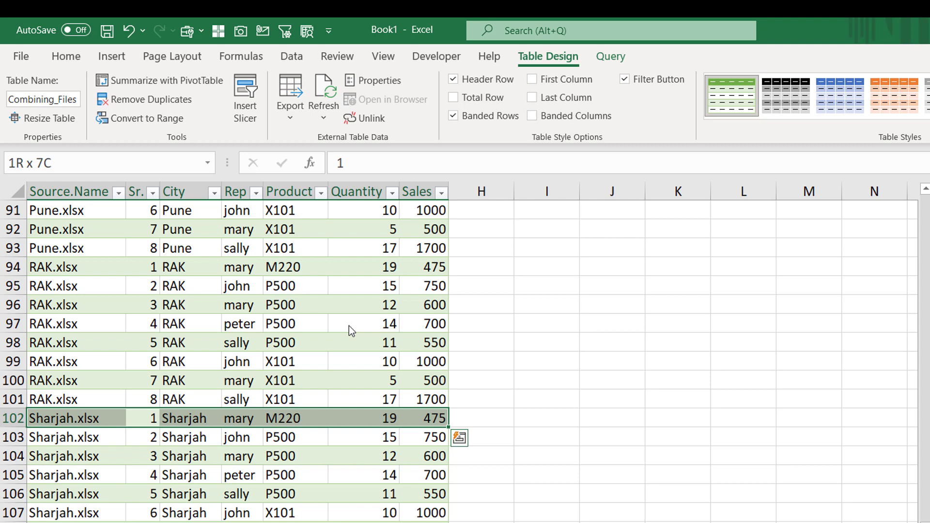
key(shift+Down)
key(shift+Down)
key(shift+Down)
key(shift+Down)
key(shift+Down)
key(shift+Down)
key(shift+Down)
key(Up)
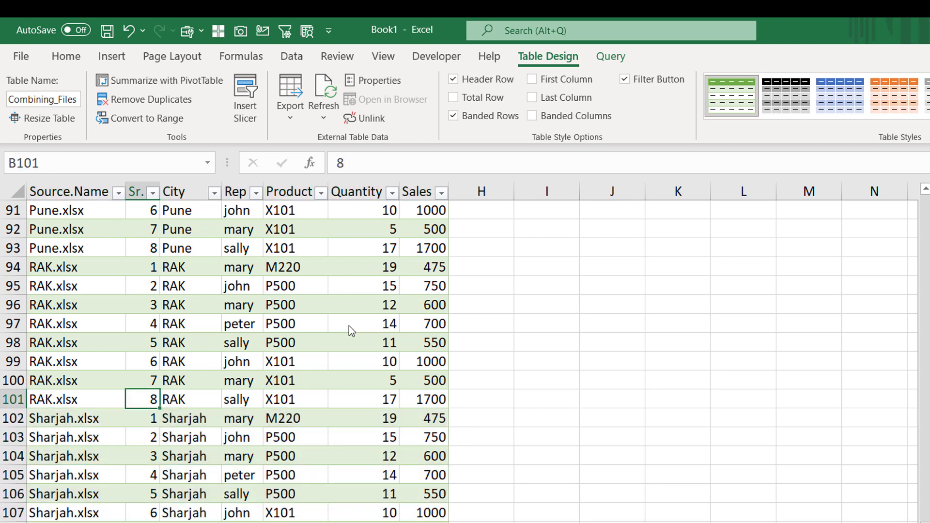
key(alt+Tab)
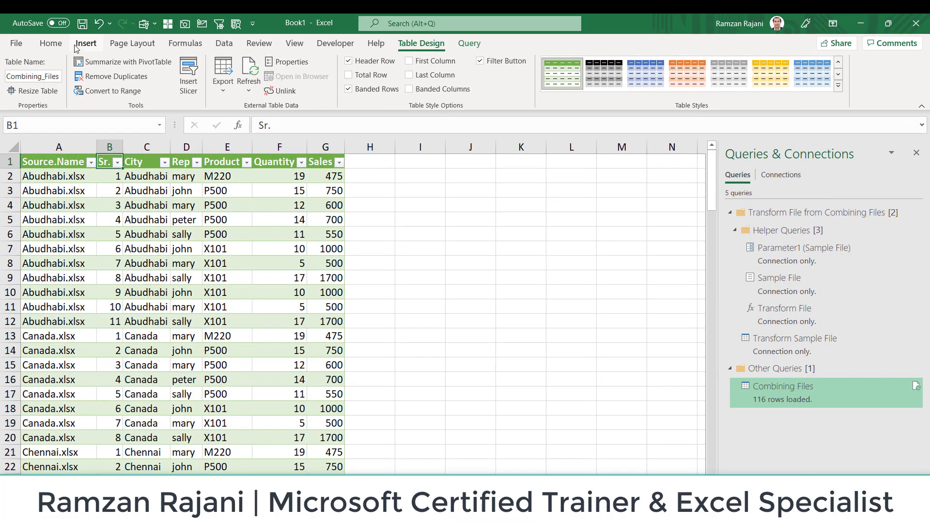
Step: Insert a PivotTable from Combining_Files on the existing worksheet at cell I4
click(81, 43)
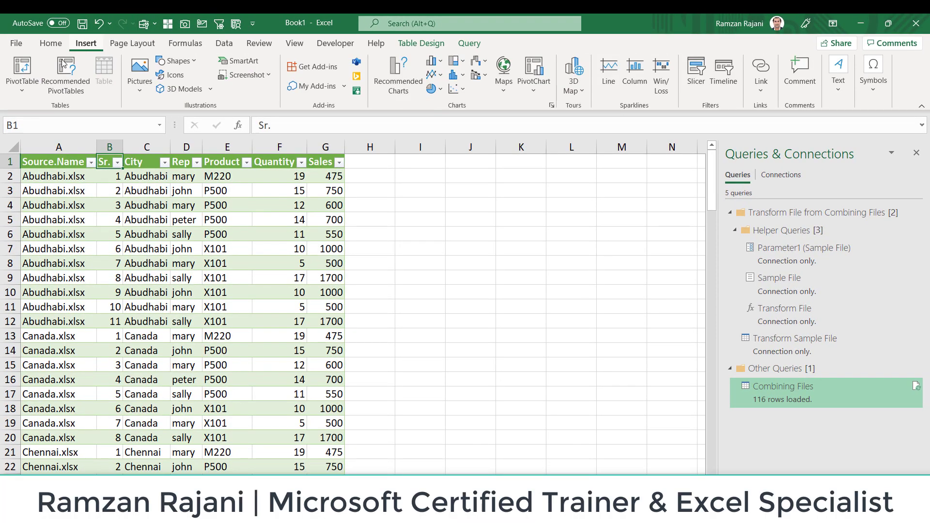
click(22, 70)
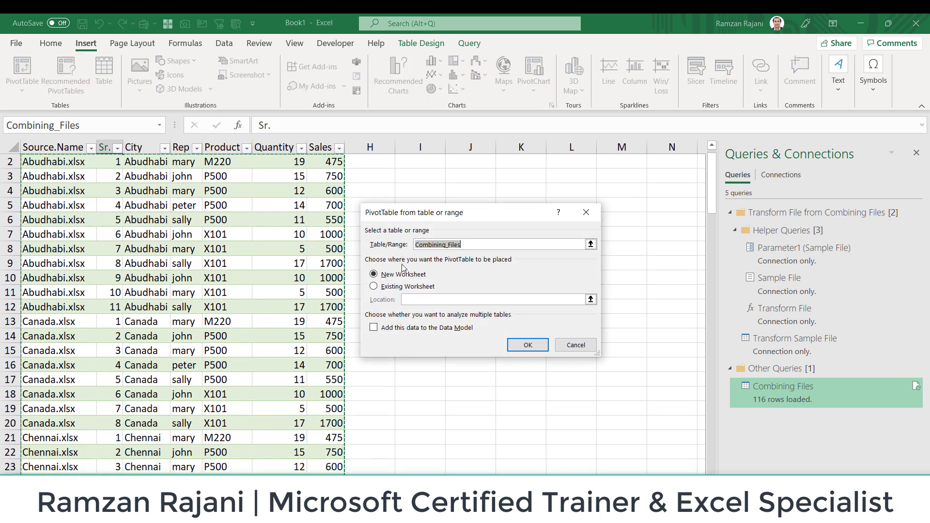
click(394, 288)
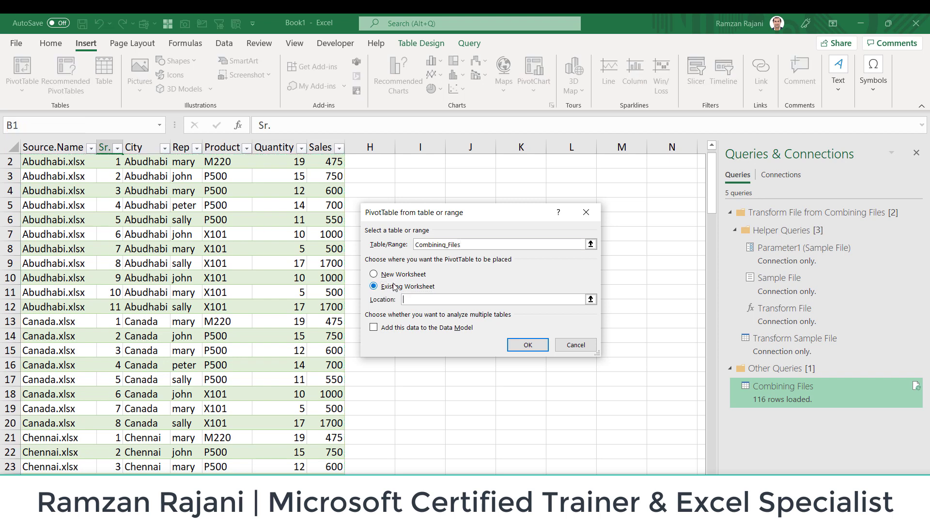
click(416, 191)
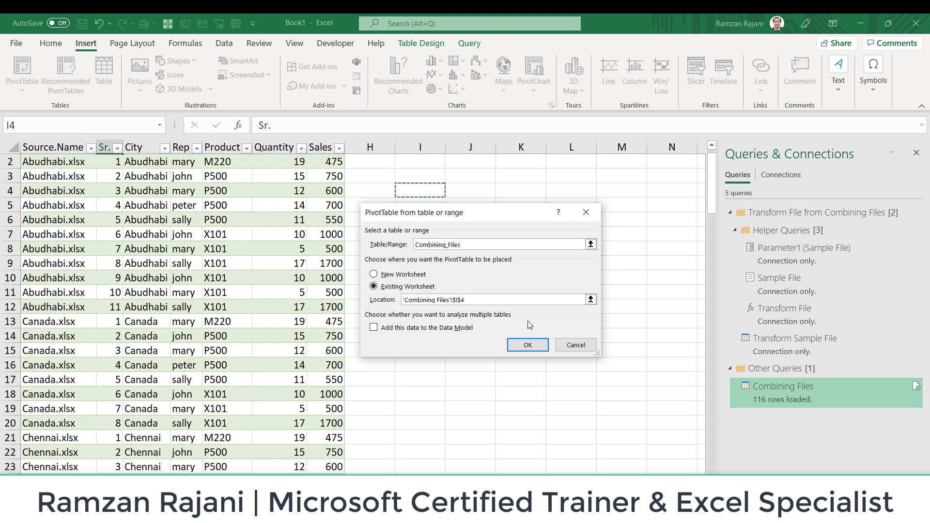
click(526, 344)
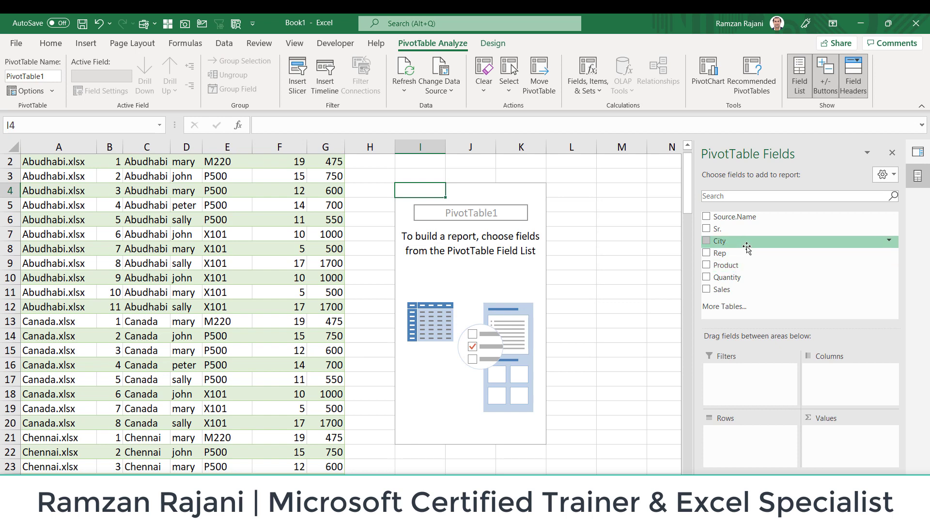
Step: Put City in Rows and Sum of Sales in Values, sorted largest to smallest
drag(747, 248, 766, 438)
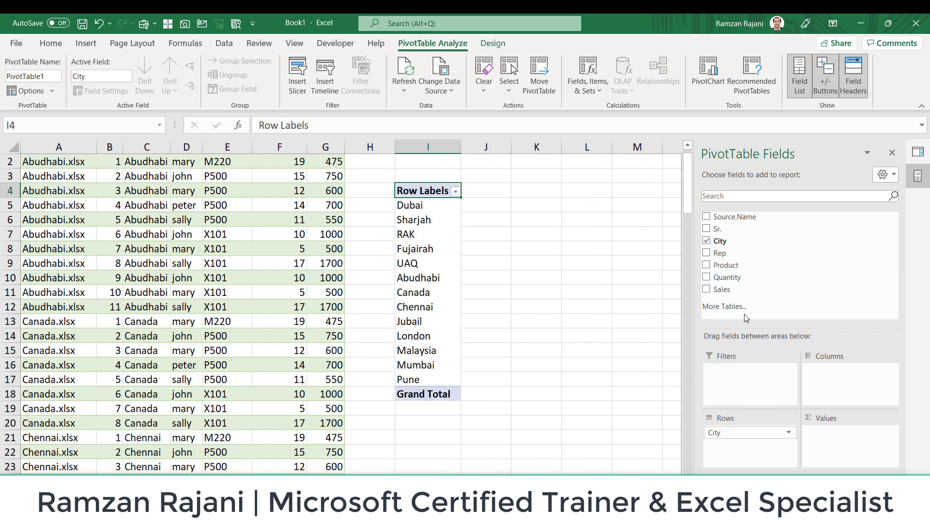
drag(742, 290, 834, 441)
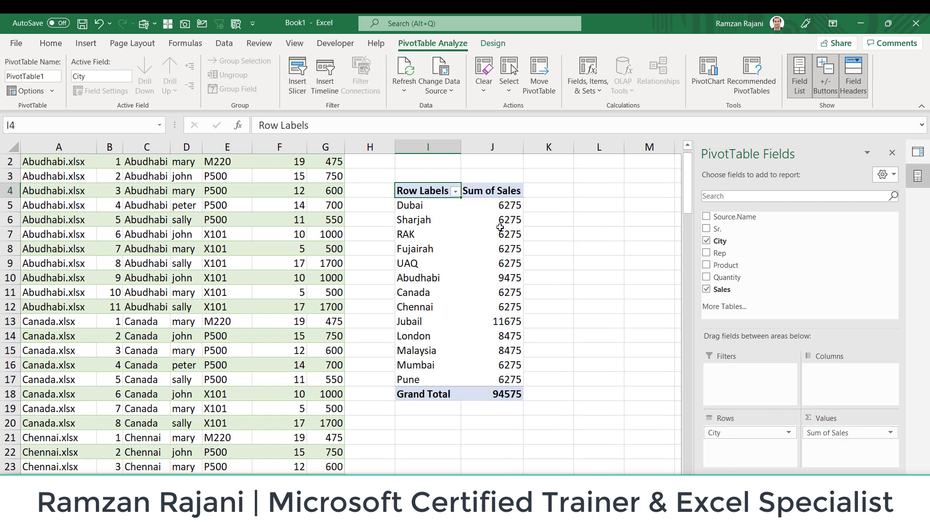
mouse_move(498, 221)
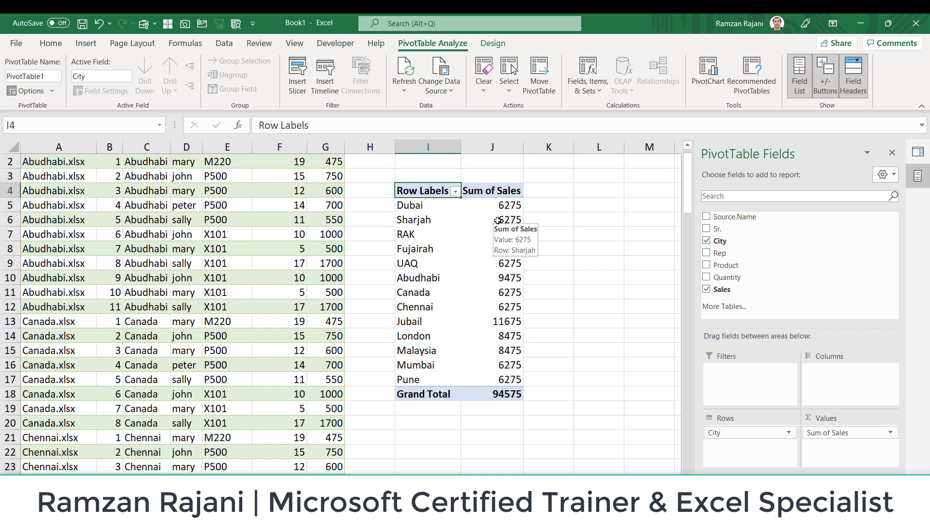
right_click(497, 221)
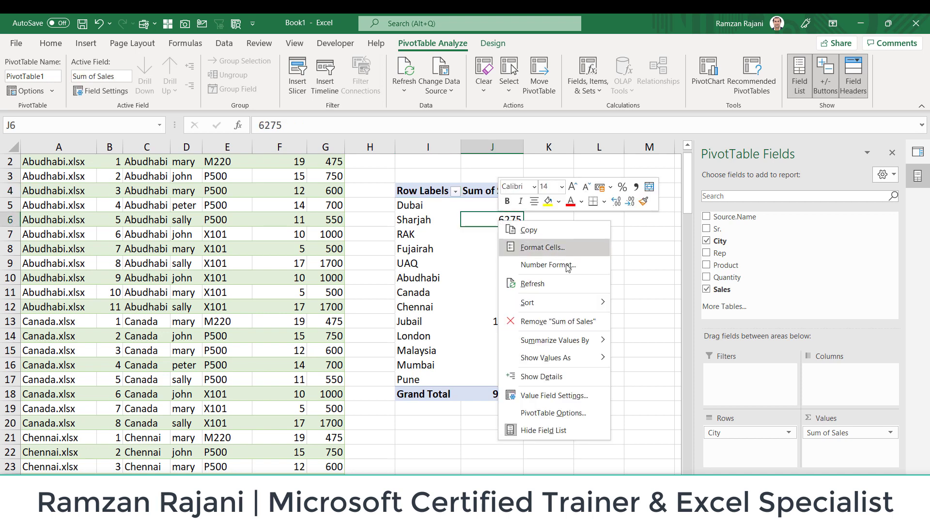
mouse_move(581, 303)
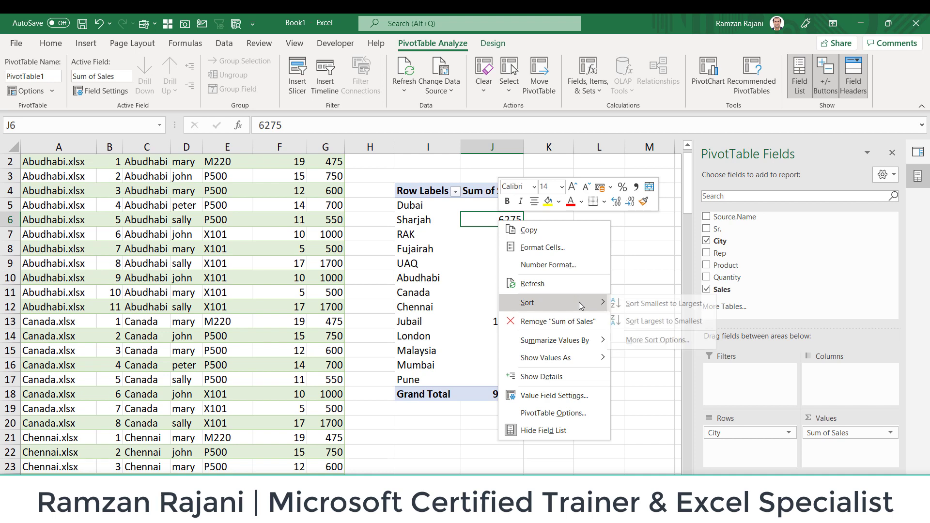
click(638, 321)
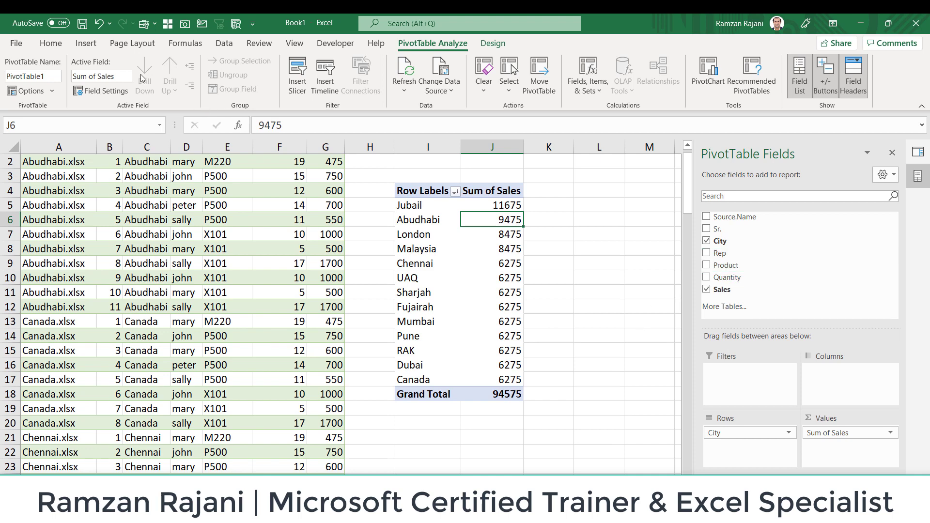
click(86, 44)
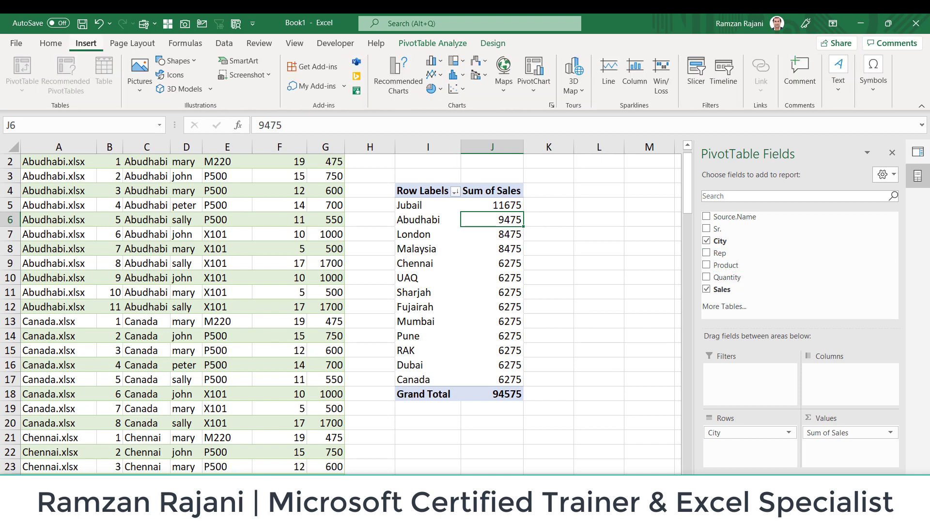
Step: Insert a Rep slicer, place it beside the PivotTable, and shorten it to fit four reps
click(696, 73)
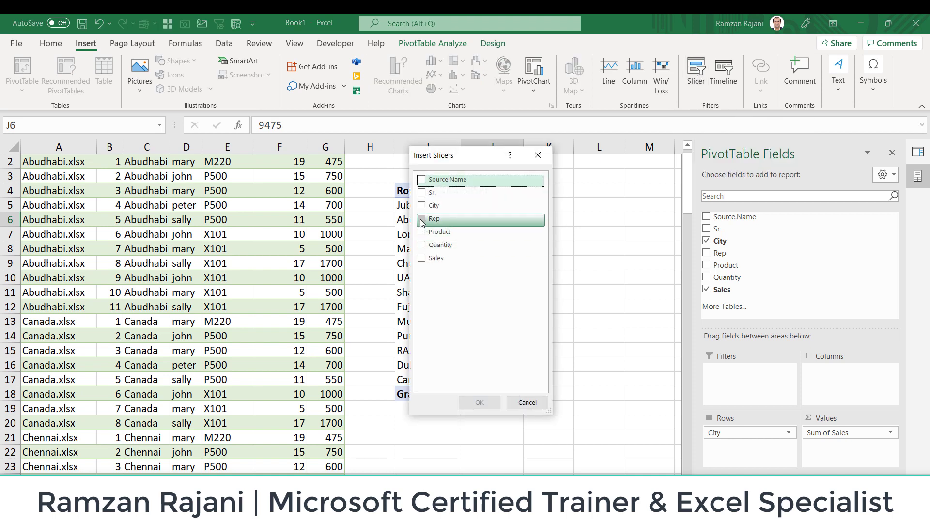
click(421, 221)
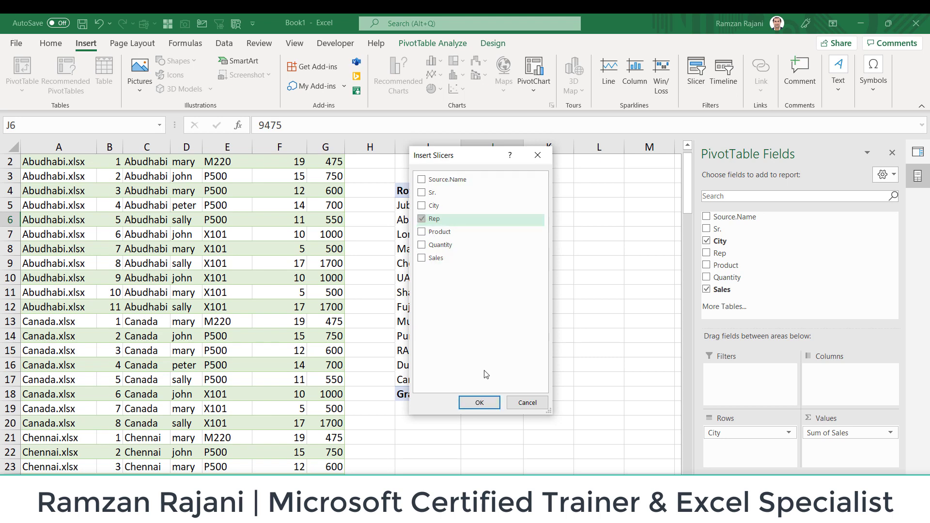
click(479, 409)
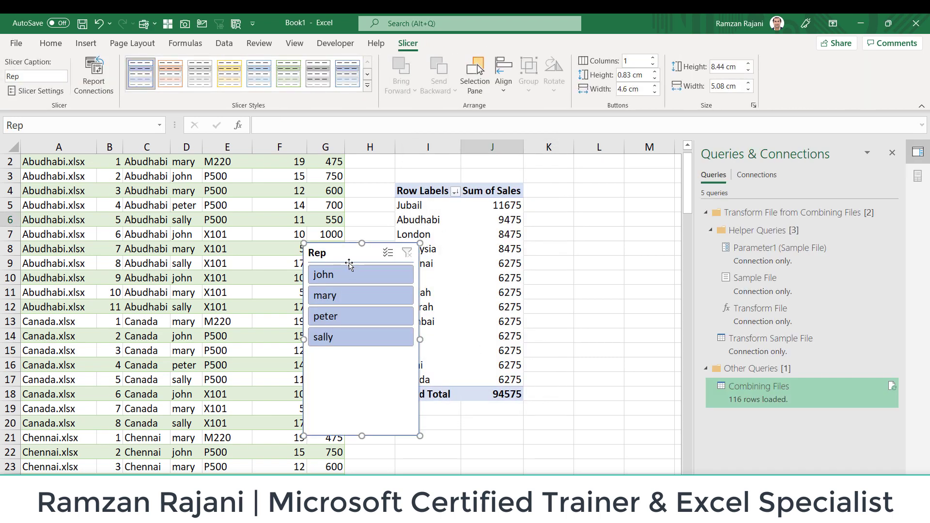
drag(373, 239, 578, 197)
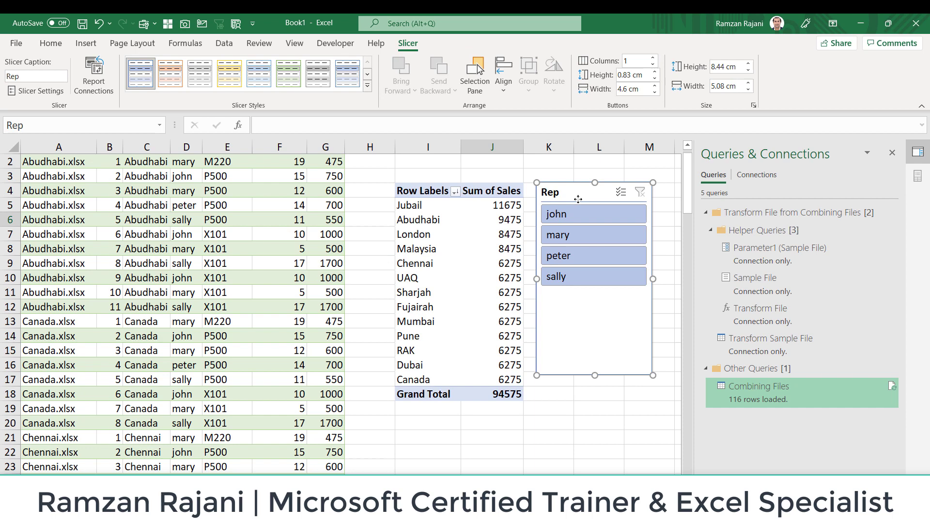
drag(595, 377, 595, 310)
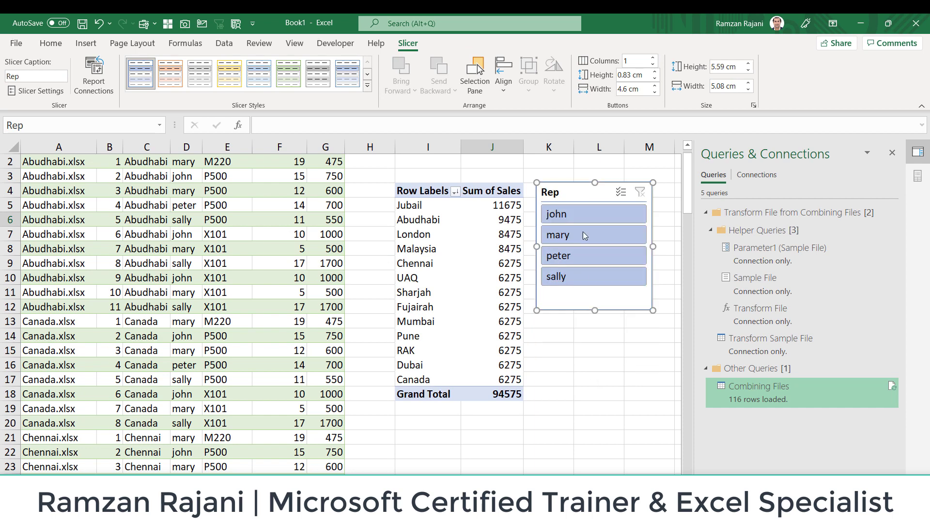
Step: Filter by each of the four reps in turn, then clear the filter back to the 94575 total
click(586, 213)
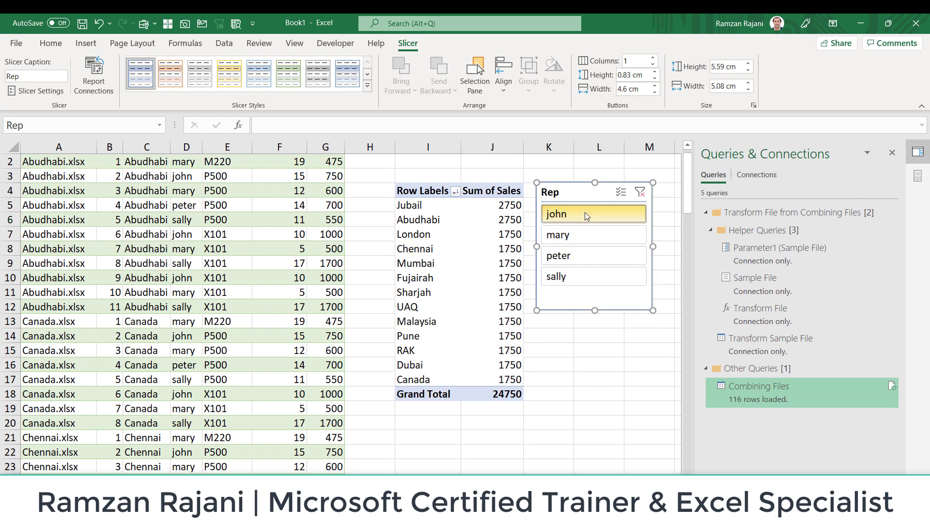
click(584, 236)
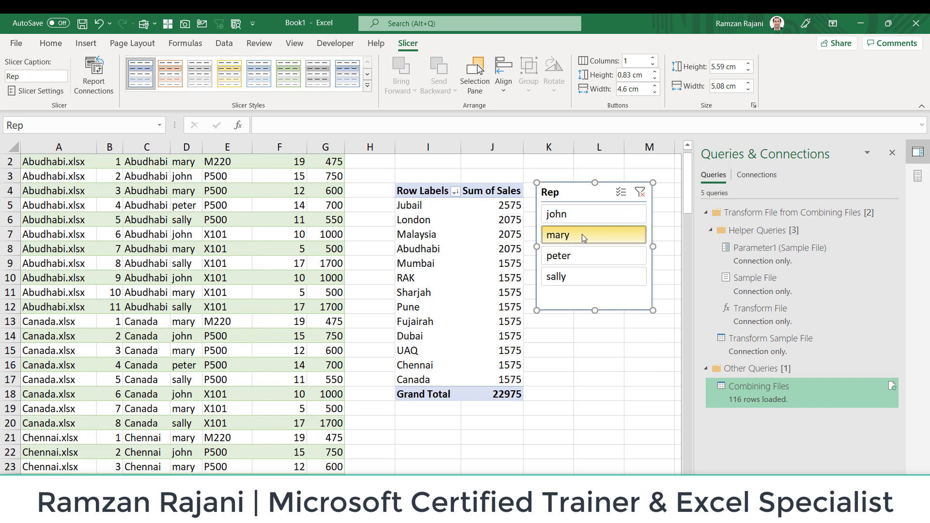
click(586, 256)
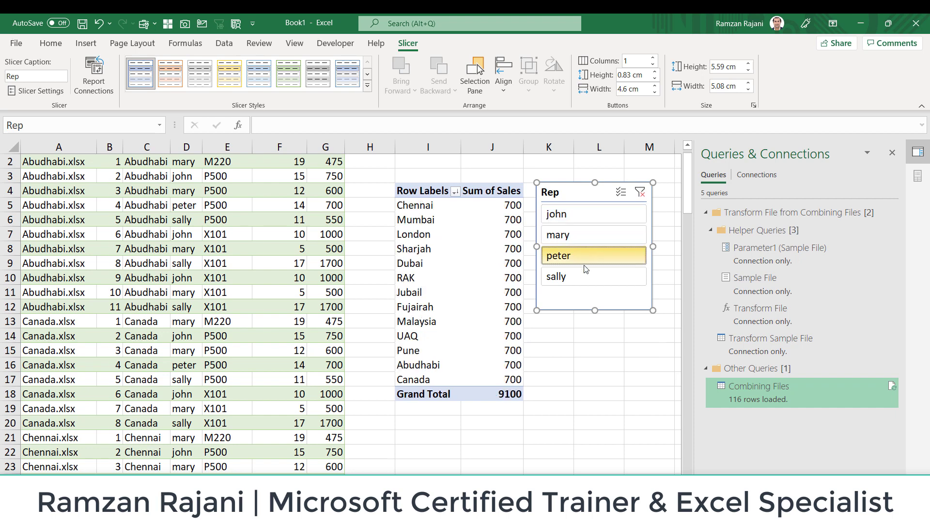
click(586, 277)
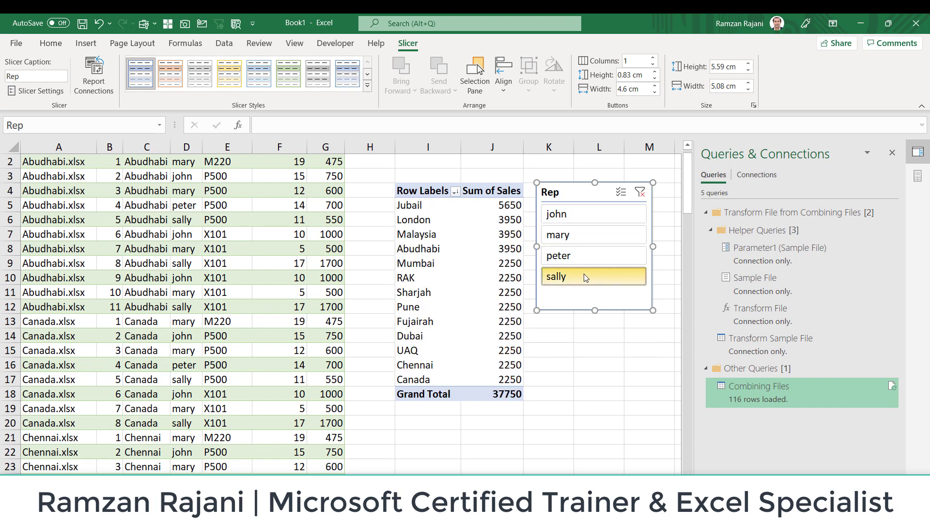
click(641, 193)
click(233, 188)
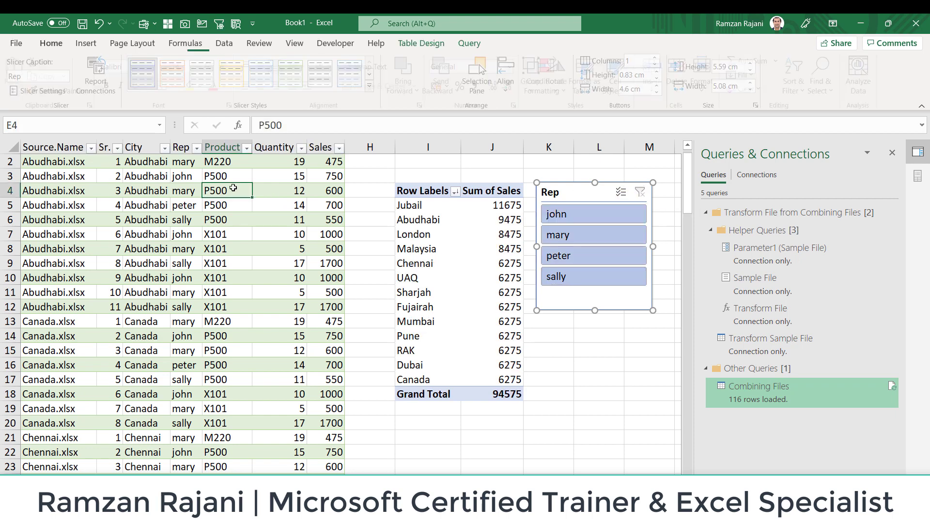